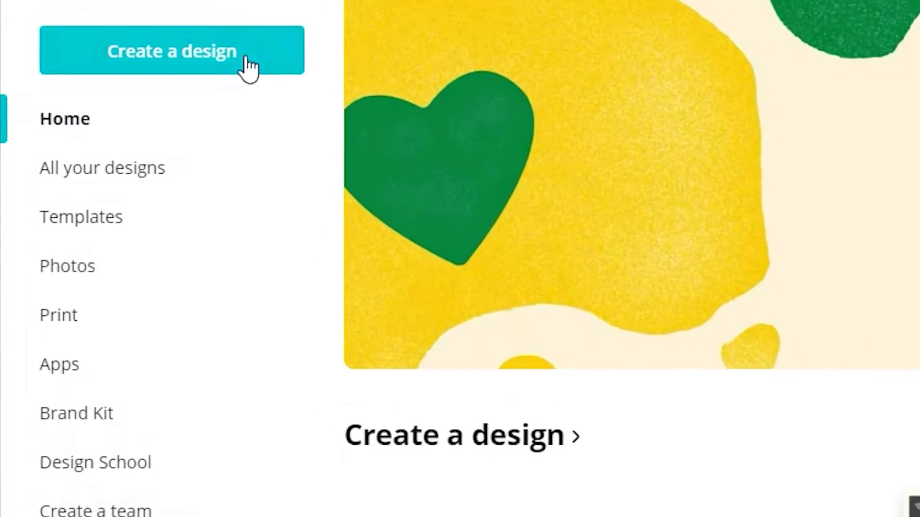
- Create an Instagram Story design and apply the black template with one framed food photo beneath the quote "Live simply, stay happy."
left_click(95, 61)
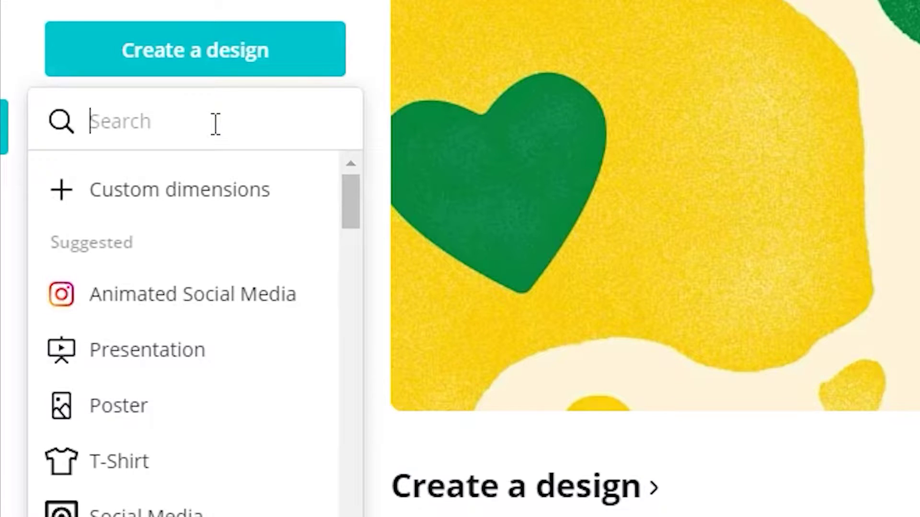
type("instagram st")
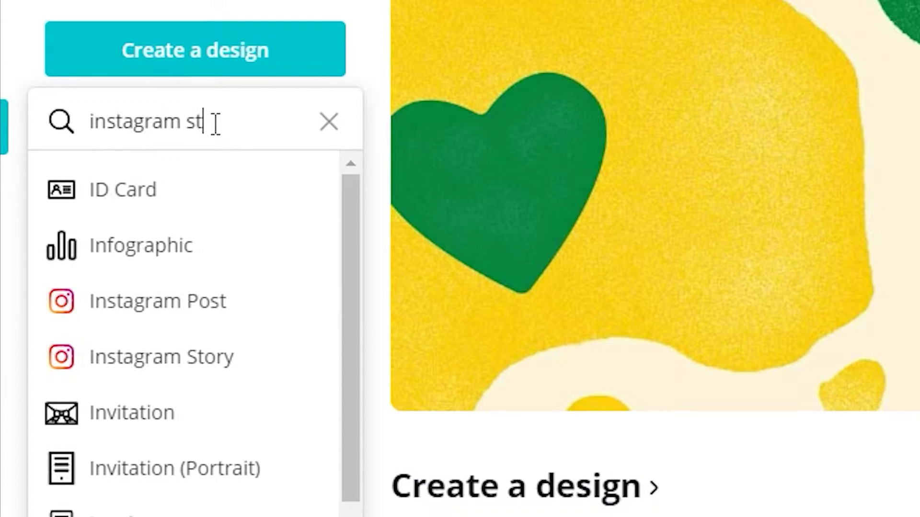
left_click(213, 200)
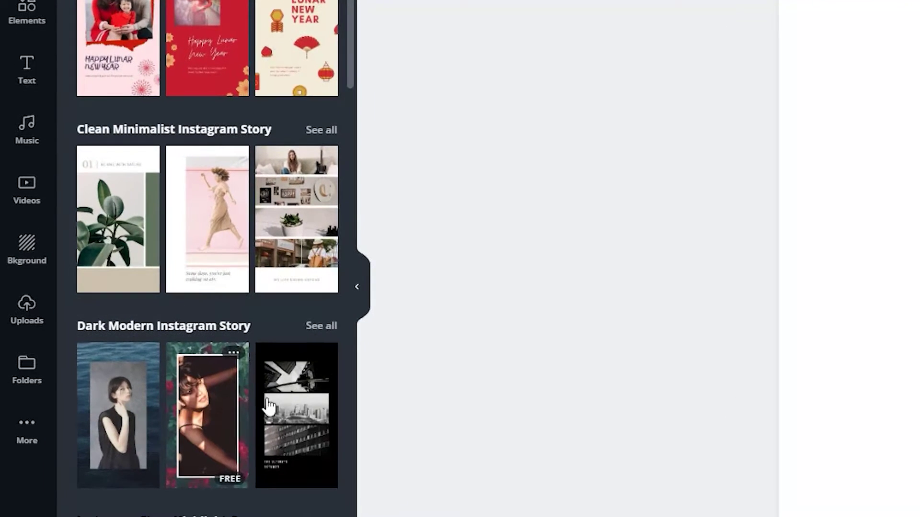
left_click(304, 393)
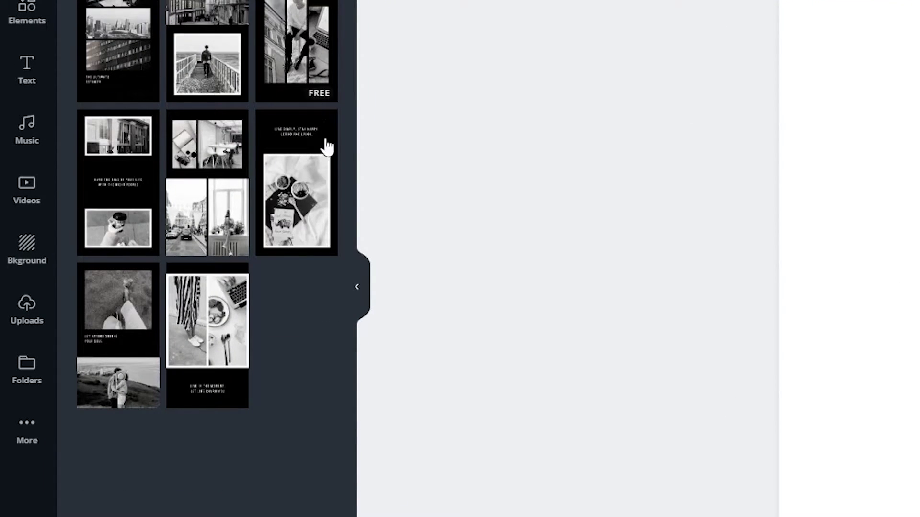
left_click(311, 172)
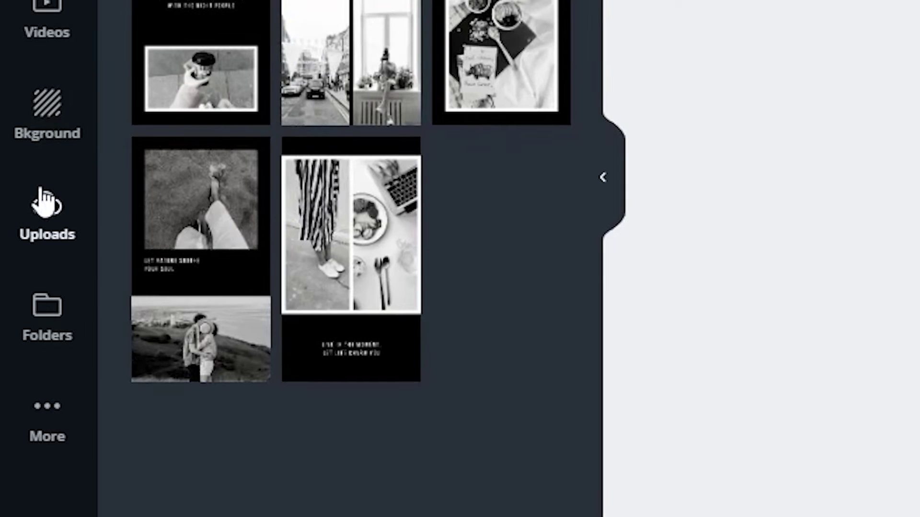
- Upload the bridge photo and use it to replace the food photo in the template's frame
left_click(46, 201)
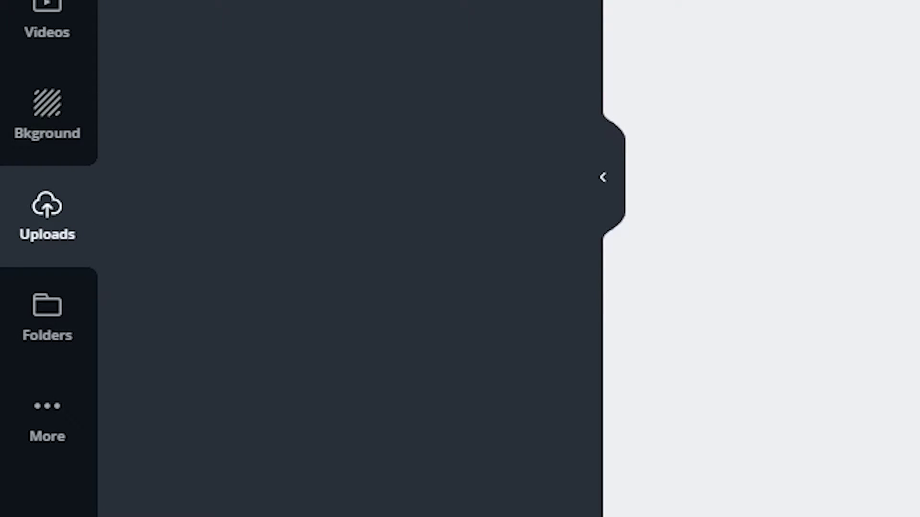
left_click(121, 44)
double_click(295, 156)
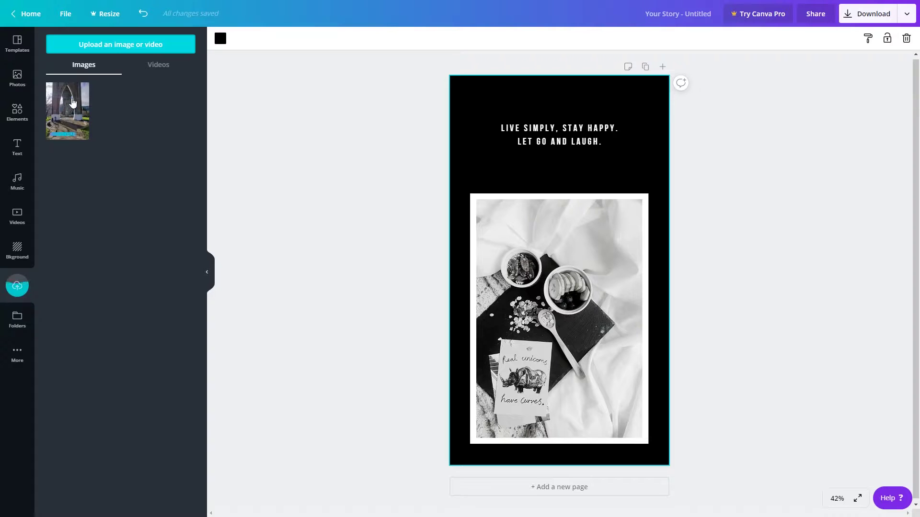
left_click_drag(67, 110, 555, 316)
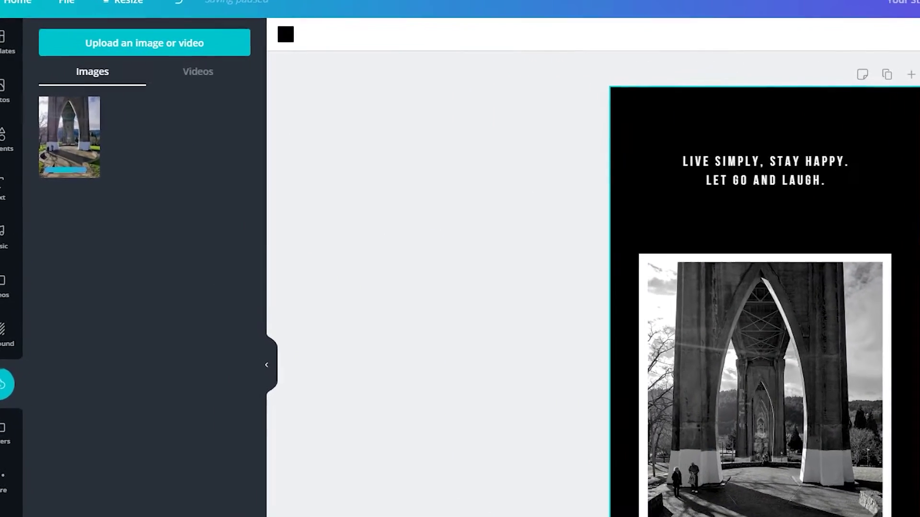
- Change the story's background colour from the default palette to green
left_click(354, 32)
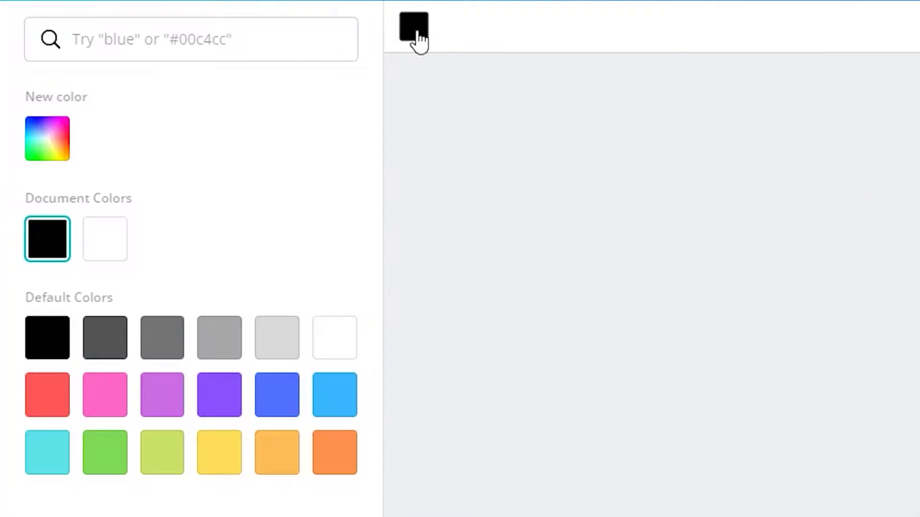
left_click(149, 406)
left_click(160, 448)
left_click(102, 471)
left_click(306, 142)
- Set the font of the whole quote above the photo to Abhaya Libre Regular
left_click(501, 128)
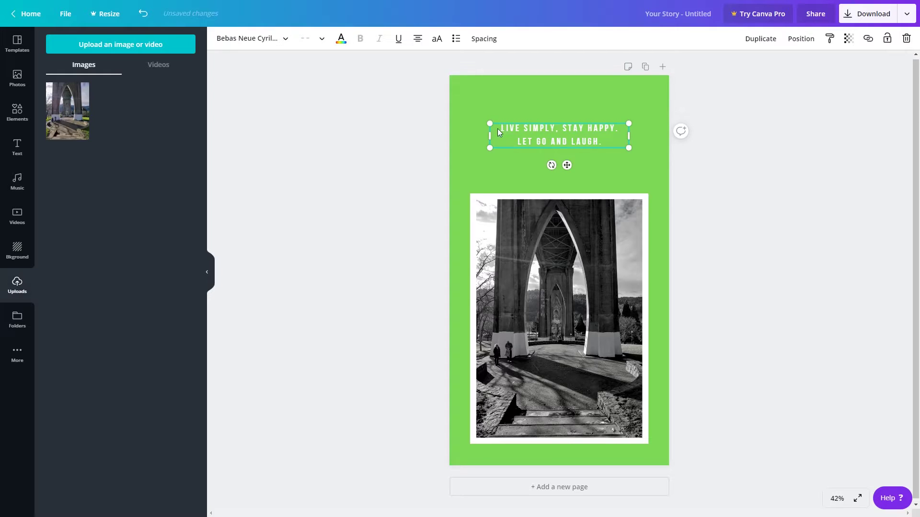
double_click(512, 127)
key("ctrl+a")
left_click(247, 39)
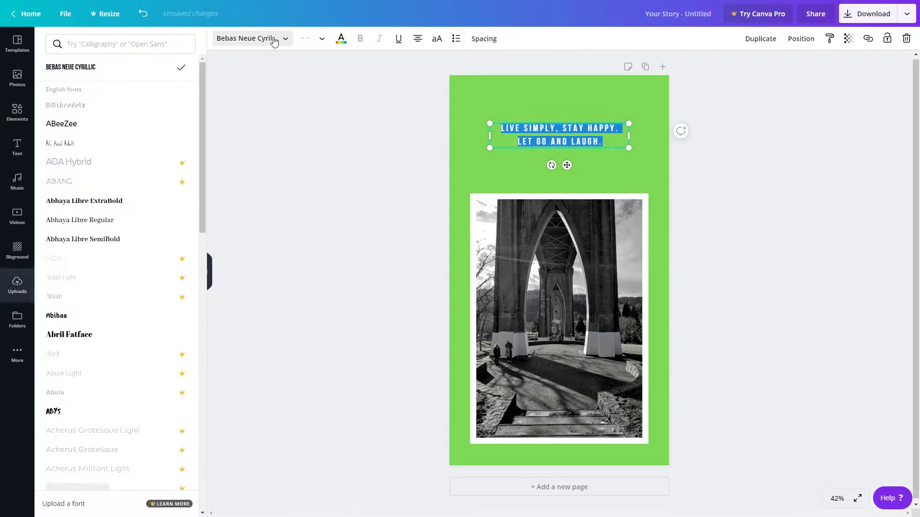
left_click(92, 220)
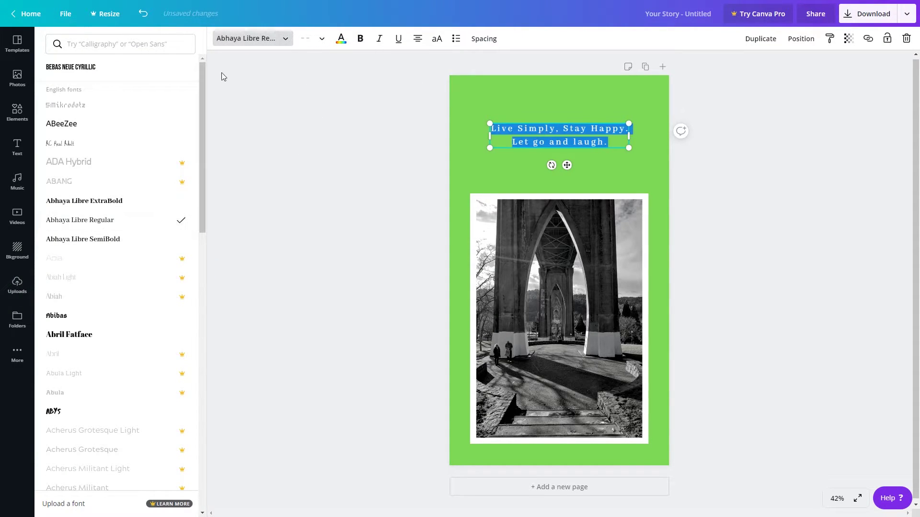
- Set the quote's text colour to black and deselect it
left_click(342, 42)
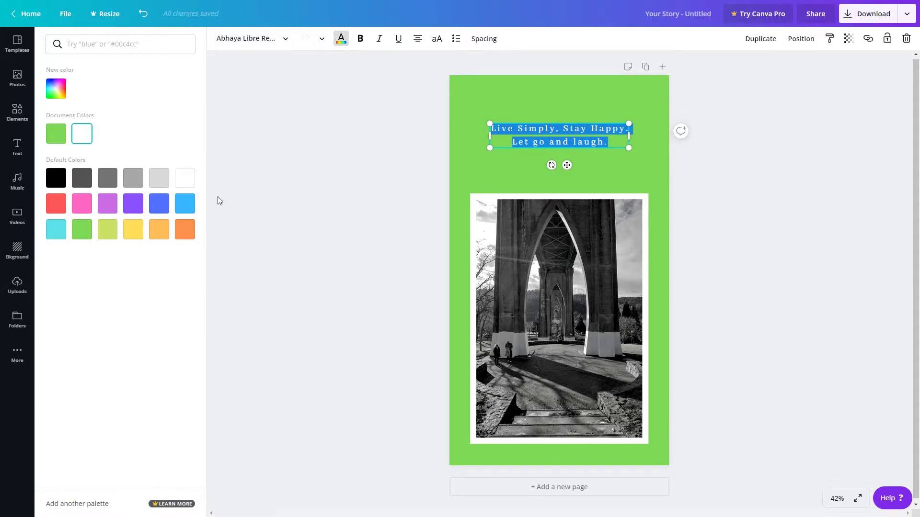
left_click(51, 185)
left_click(411, 119)
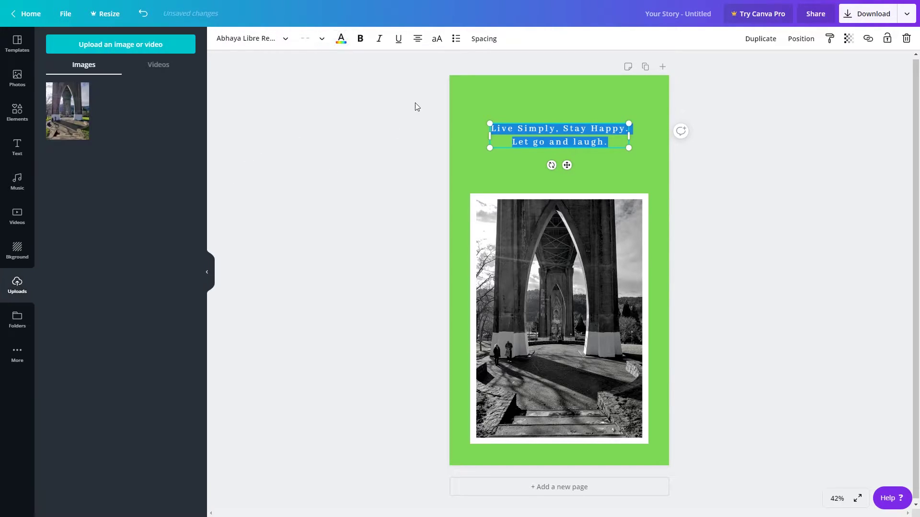
left_click(417, 106)
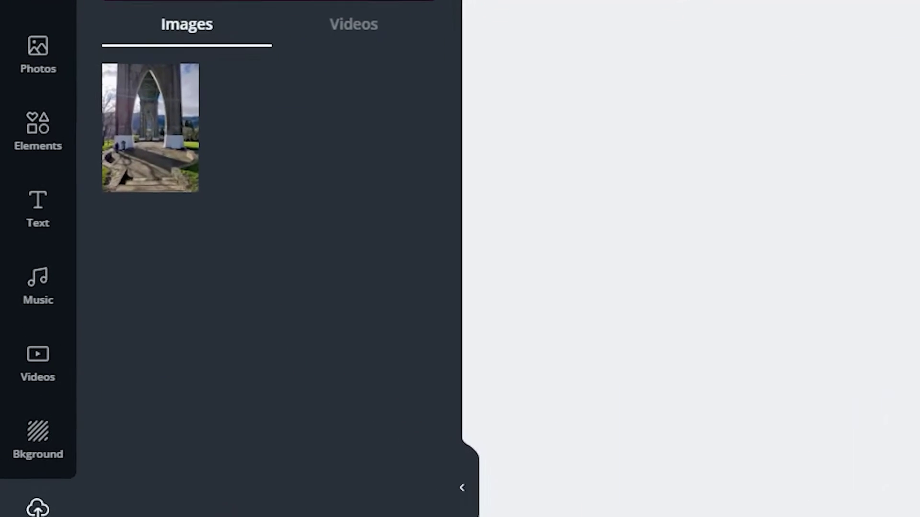
- Replace the quote with the serif anniversary-invitation font combination and position it above the bridge photo
left_click(38, 211)
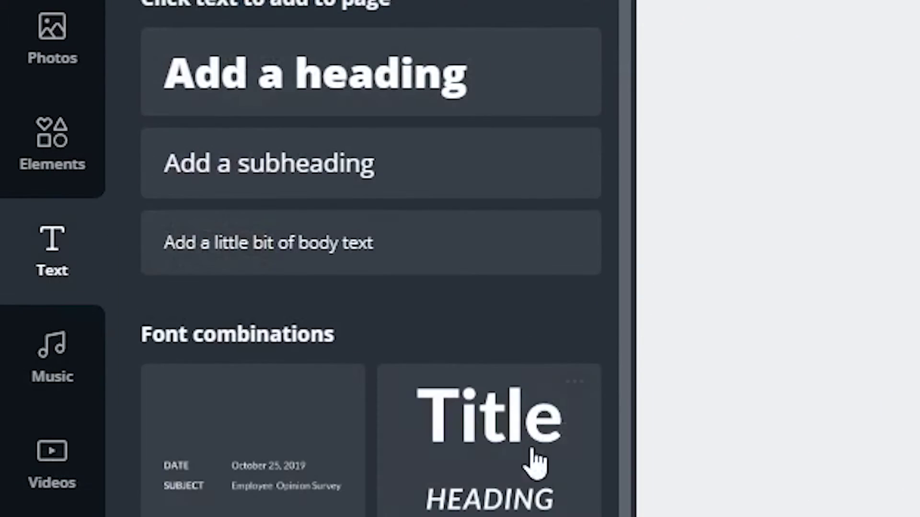
left_click_drag(472, 493, 498, 516)
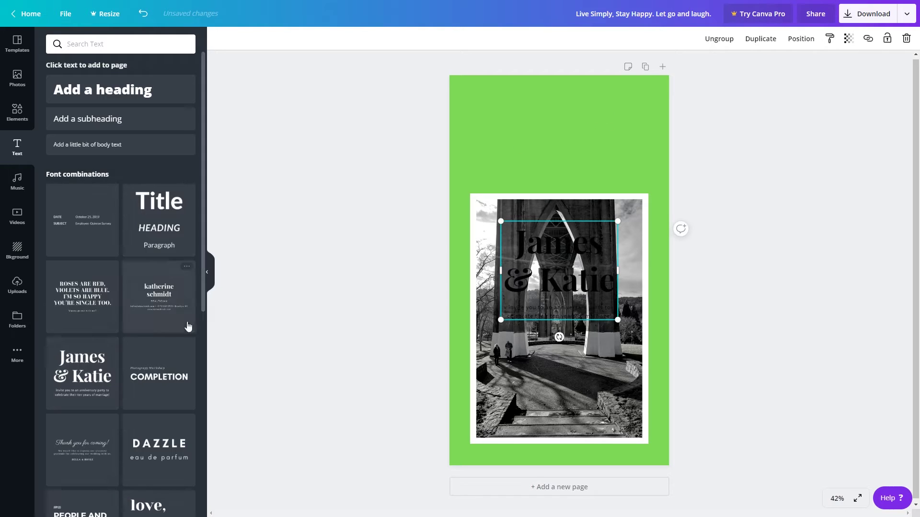
left_click_drag(582, 250, 578, 71)
- Set the text colour of the anniversary heading and its caption to white
left_click(344, 42)
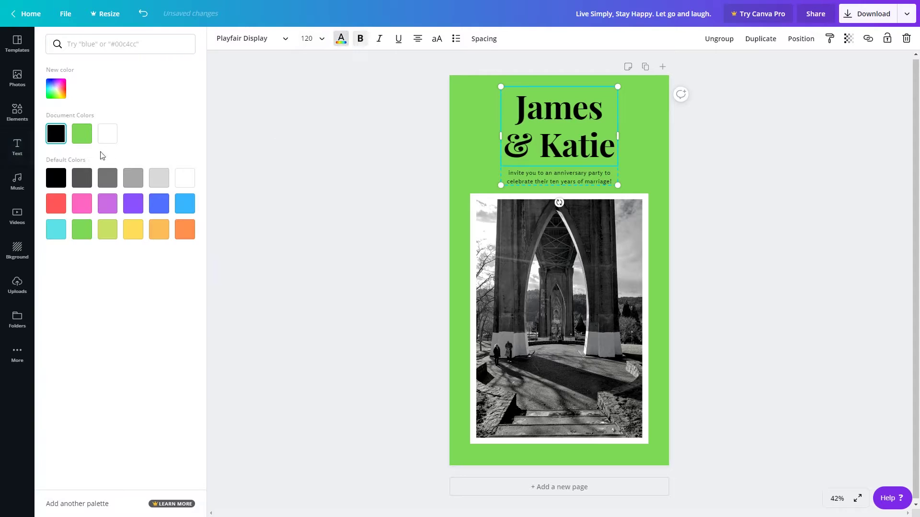
left_click(182, 178)
left_click(544, 113)
left_click_drag(545, 113, 612, 147)
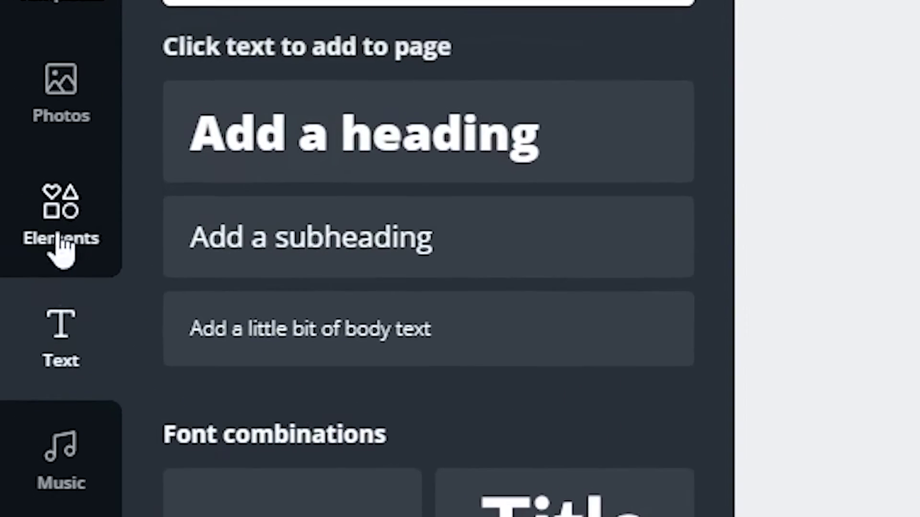
- Add the featured speckle graphic in the story's upper-left corner and recolour it purple
left_click(17, 115)
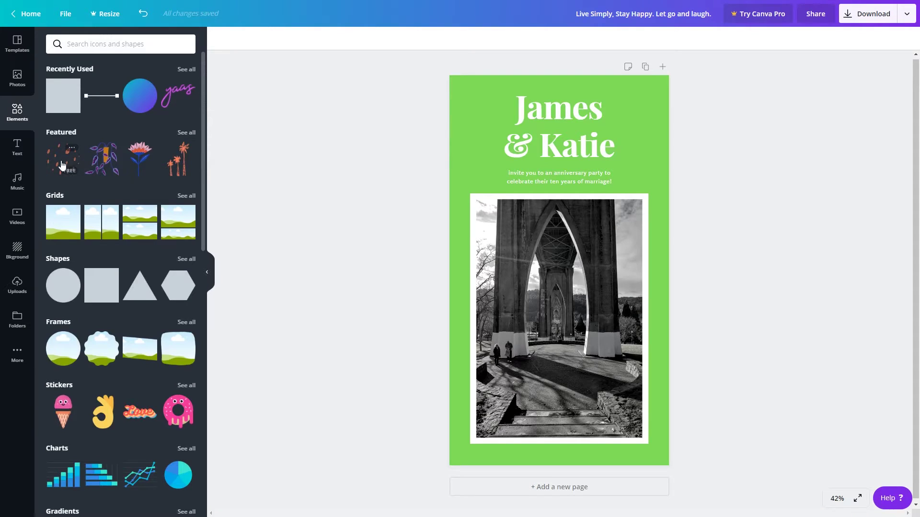
left_click(61, 165)
left_click_drag(570, 251, 510, 112)
left_click(220, 39)
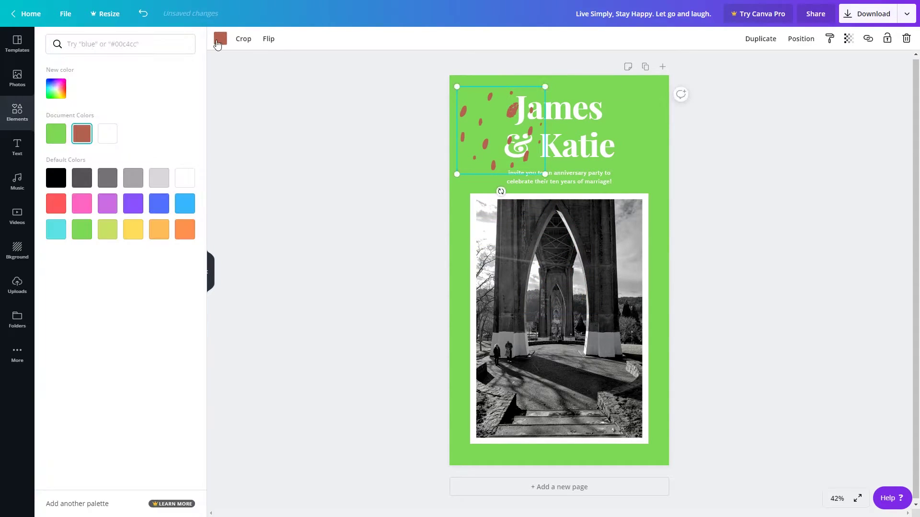
left_click(133, 203)
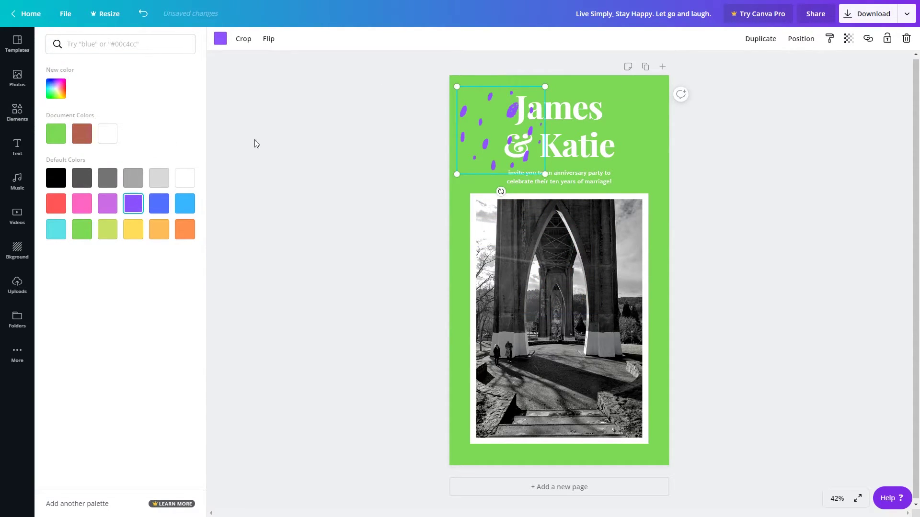
- Move the heading group to the right edge of the story so it clears the purple speckles
left_click(503, 124)
left_click_drag(601, 106, 646, 99)
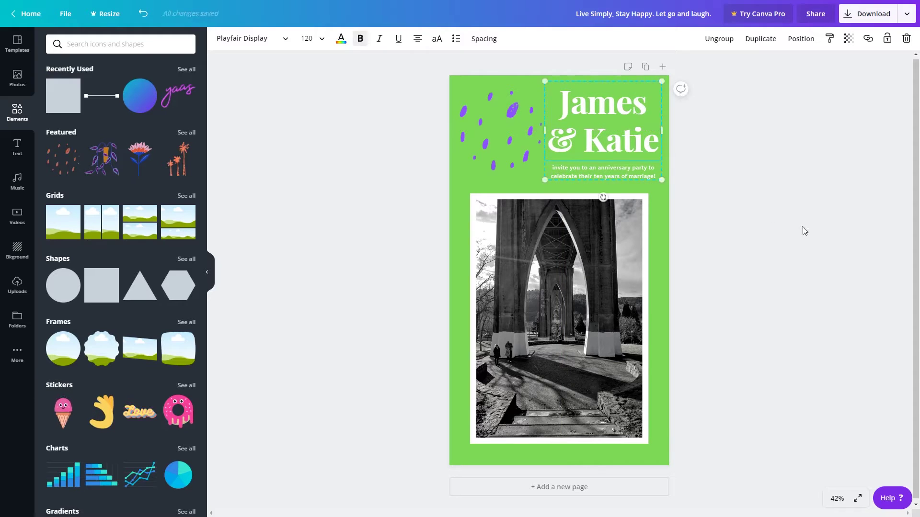
left_click(260, 311)
- Place the OK-hand sticker over the middle of the bridge photo
left_click_drag(103, 413, 551, 328)
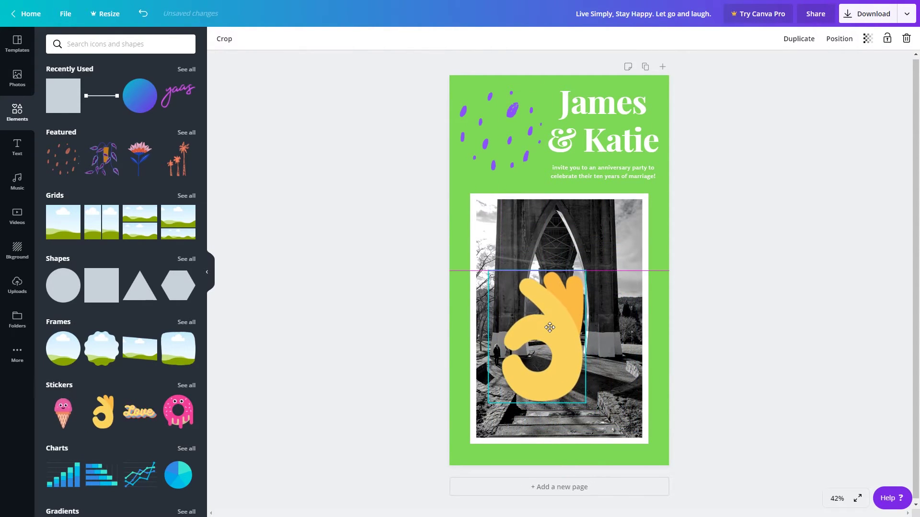
left_click(765, 318)
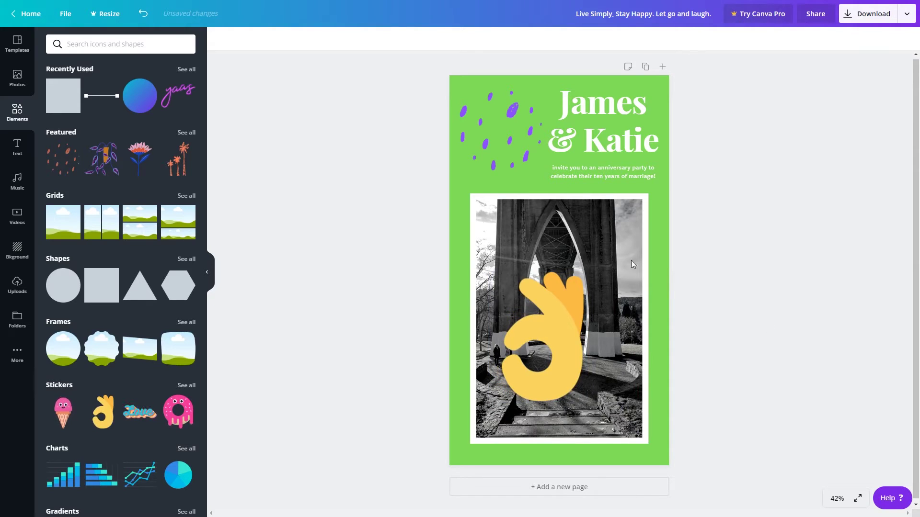
- Add a second page with the side-by-side photo template and a third page with the "Let nature soothe your soul" template
left_click(17, 52)
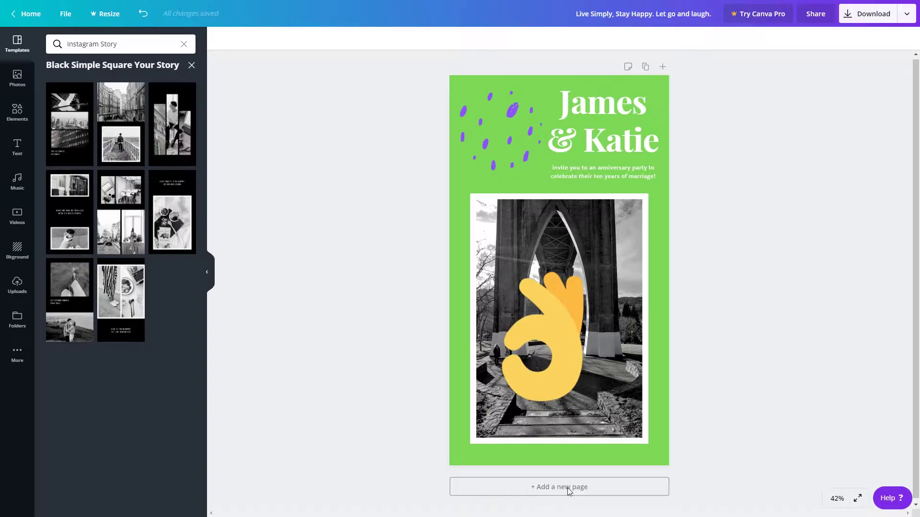
left_click(508, 376)
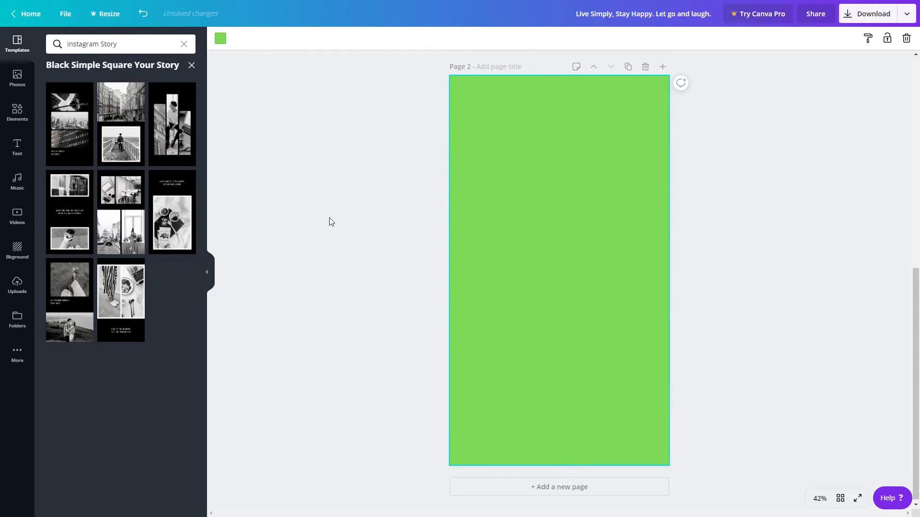
left_click(107, 302)
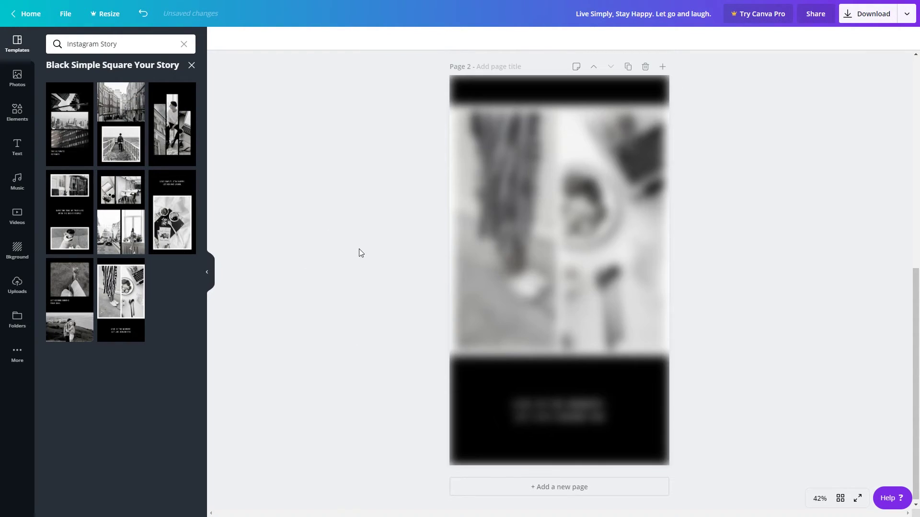
left_click(569, 500)
left_click(71, 296)
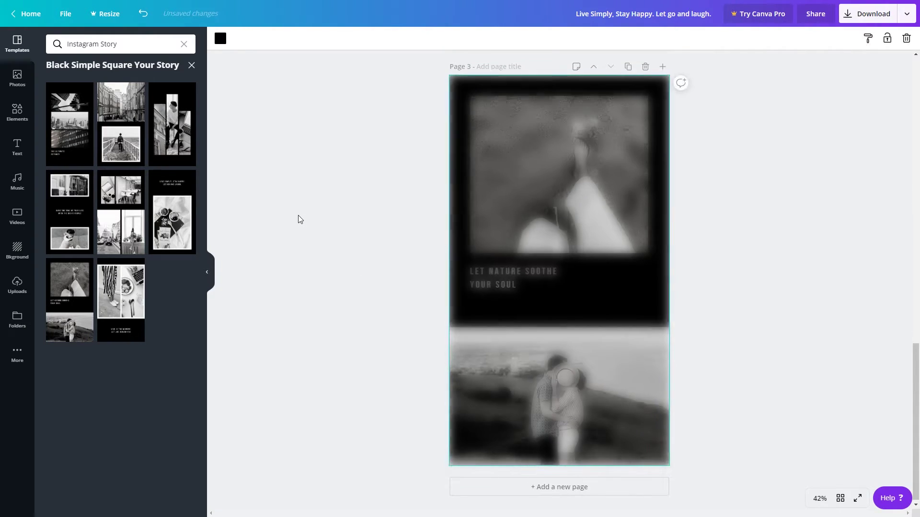
- Delete the OK-hand sticker from the bridge photo on page 1
scroll(918, 381, "up", 2)
left_click_drag(919, 382, 918, 111)
left_click(562, 277)
key("Delete")
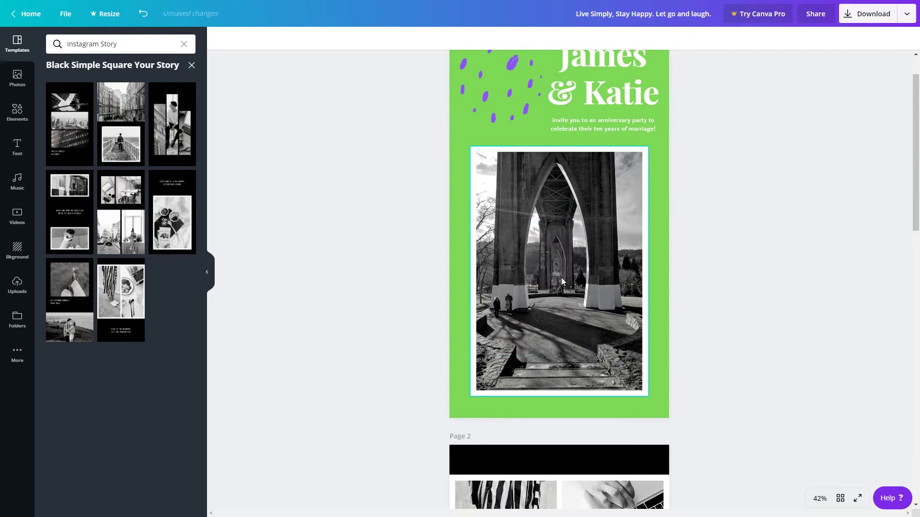
- Review the download options for the three-page design, including file type and page selection, without downloading
left_click_drag(917, 173, 917, 157)
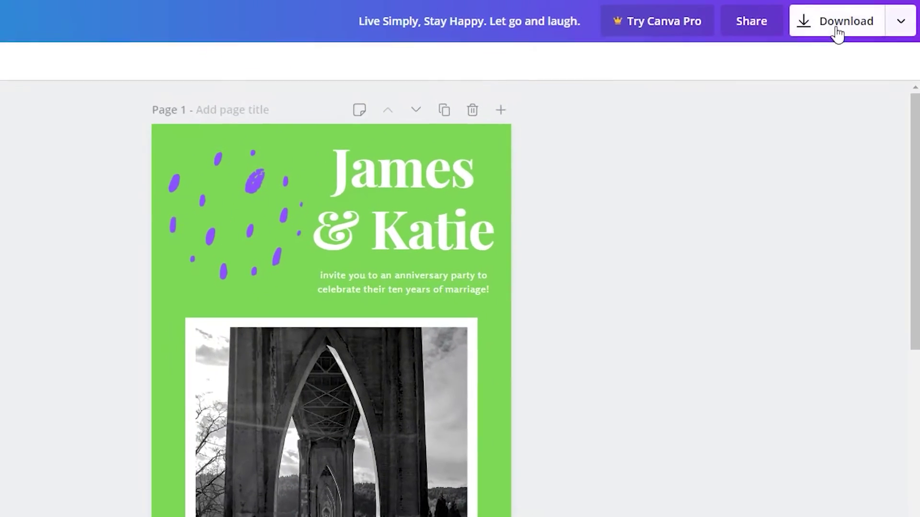
left_click(867, 17)
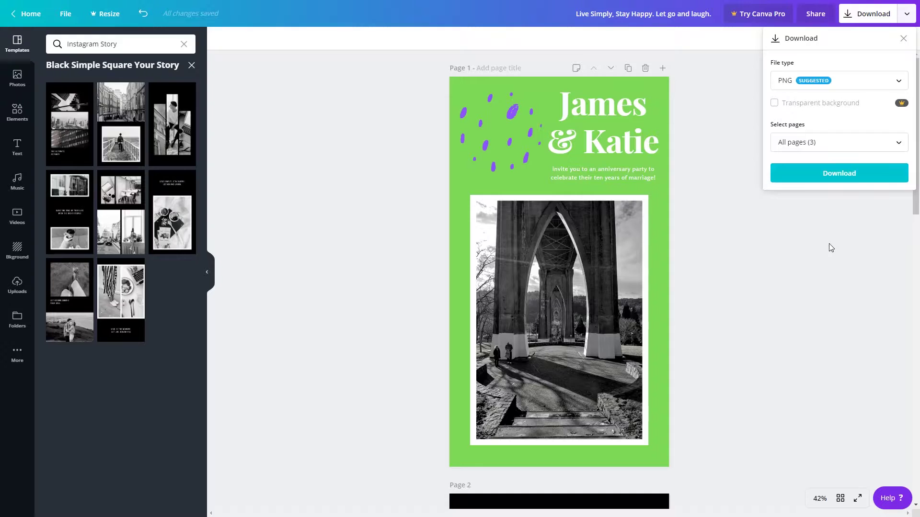
left_click(831, 247)
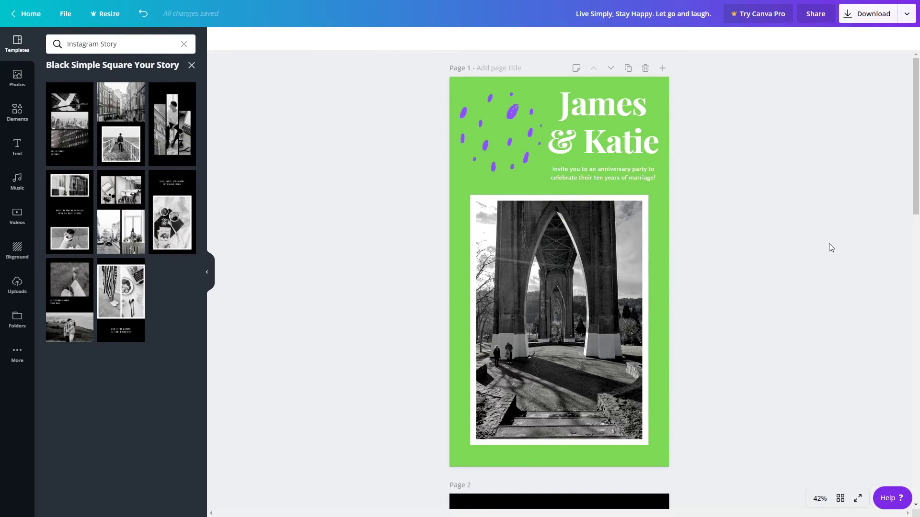
- Replace the large heading text on page 1 with "At the bridge"
left_click(575, 141)
double_click(564, 102)
left_click_drag(562, 102, 655, 147)
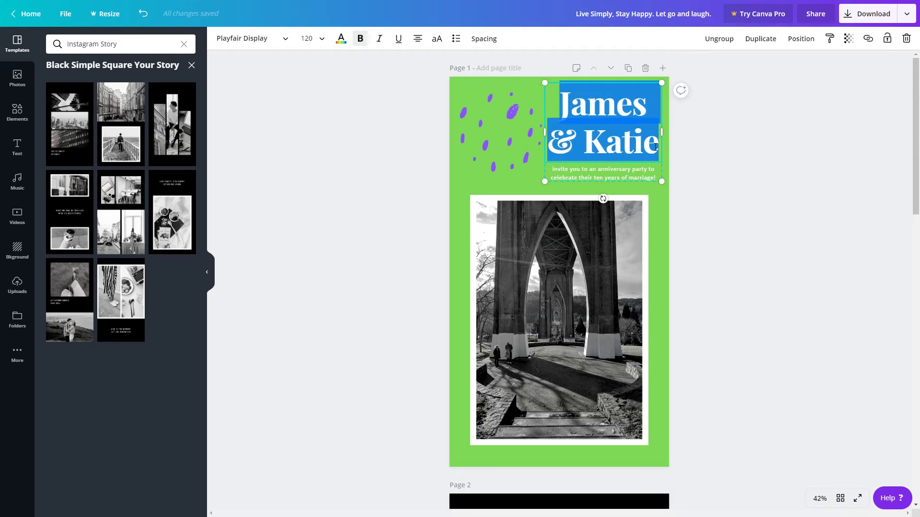
type("At the bridge")
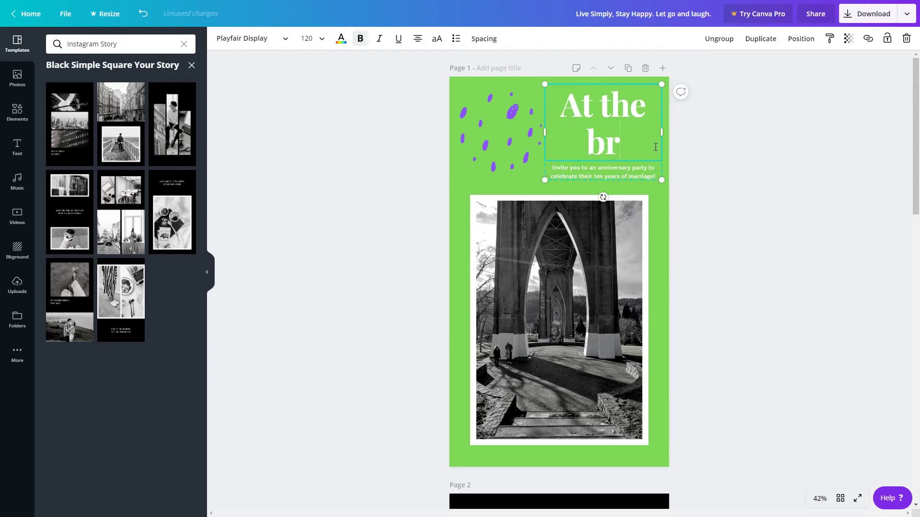